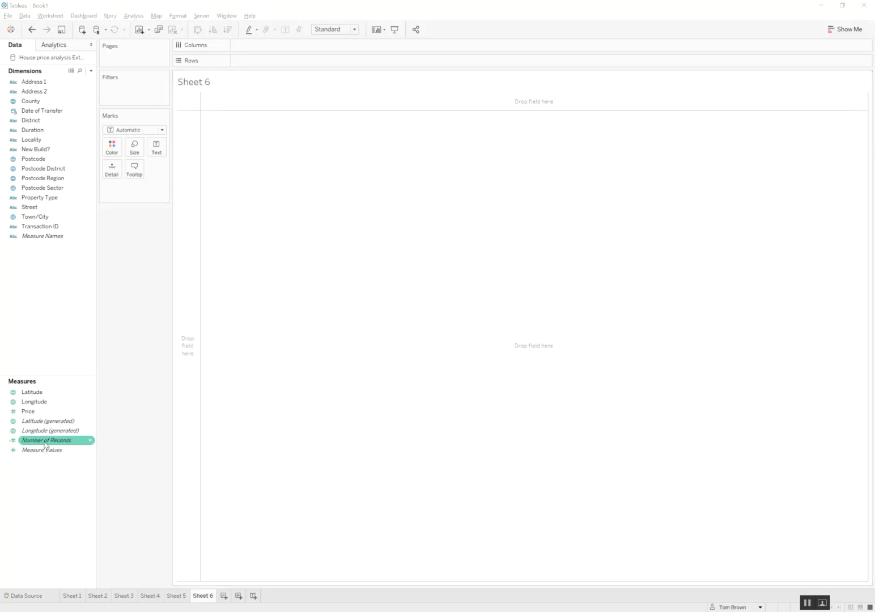
Plot Price against Number of Records in Tableau, with one mark per Postcode Sector.
{"action": "left_click_drag", "start_coordinate": [50, 450], "coordinate": [363, 363]}
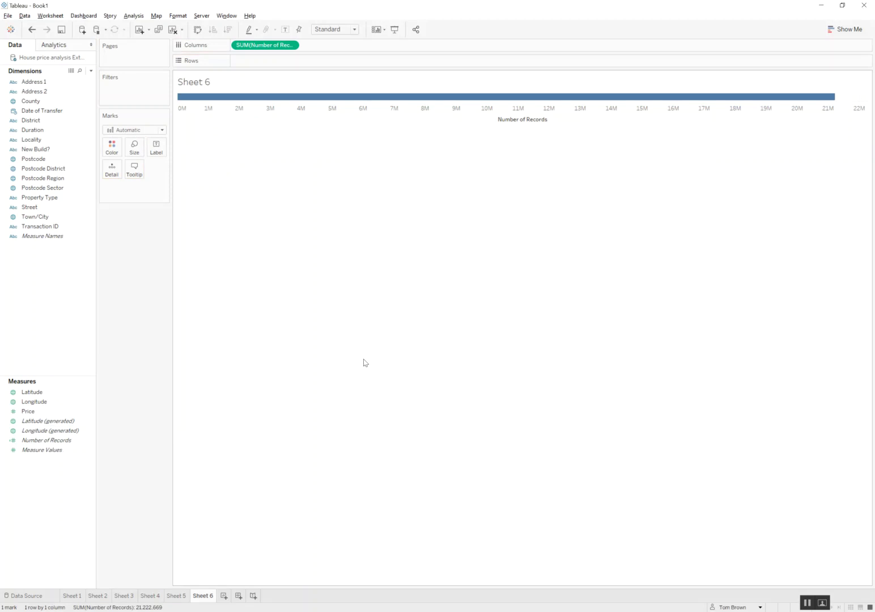
{"action": "left_click_drag", "start_coordinate": [40, 412], "coordinate": [266, 61]}
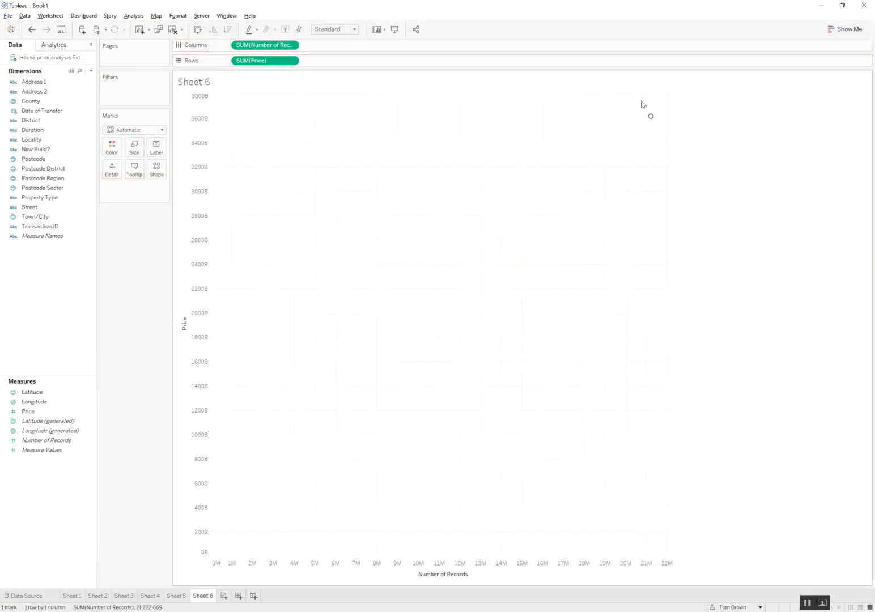
{"action": "left_click_drag", "start_coordinate": [39, 188], "coordinate": [112, 169]}
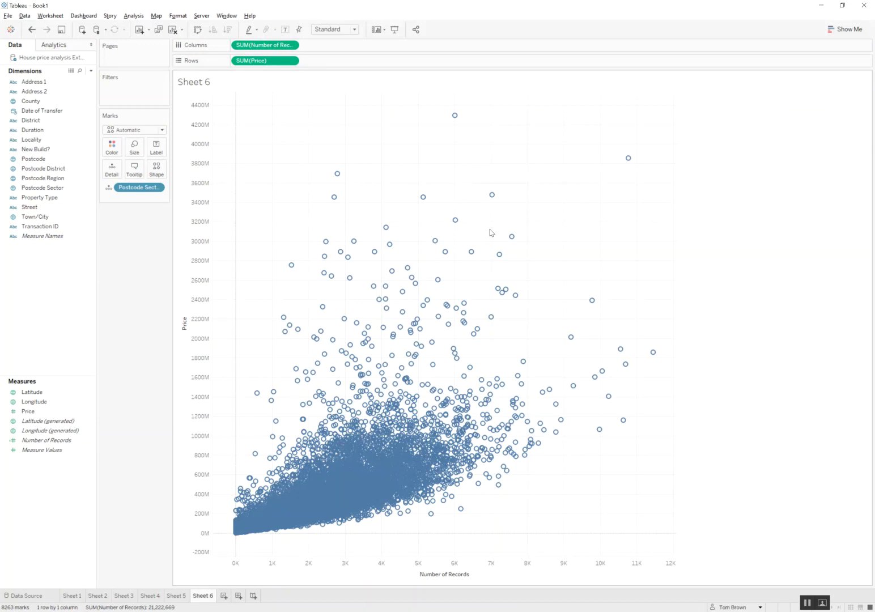
{"action": "key", "text": "alt+Tab"}
{"action": "key", "text": "alt+Tab"}
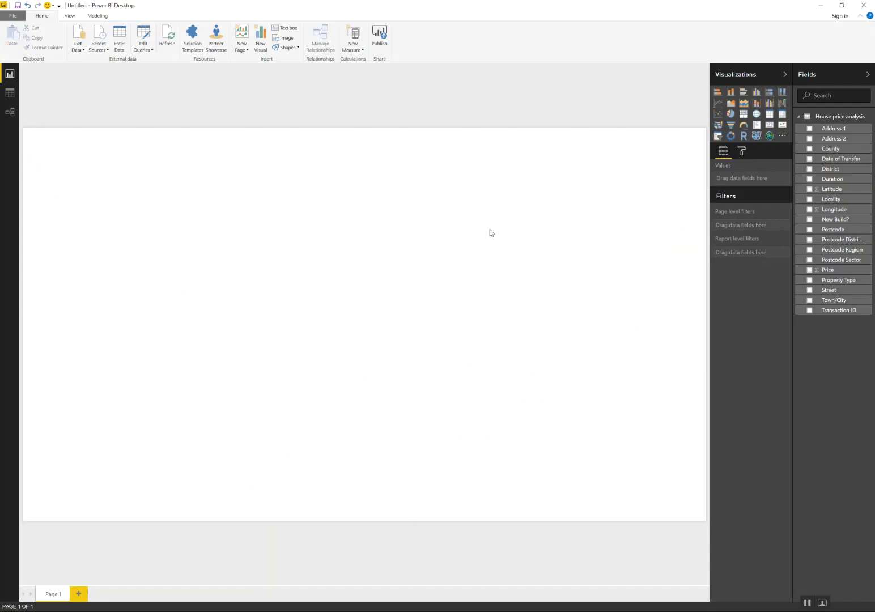
Make a focused Power BI scatter: Price on Y, Count of Transaction ID on X, Postcode Sector details.
{"action": "left_click", "coordinate": [718, 115]}
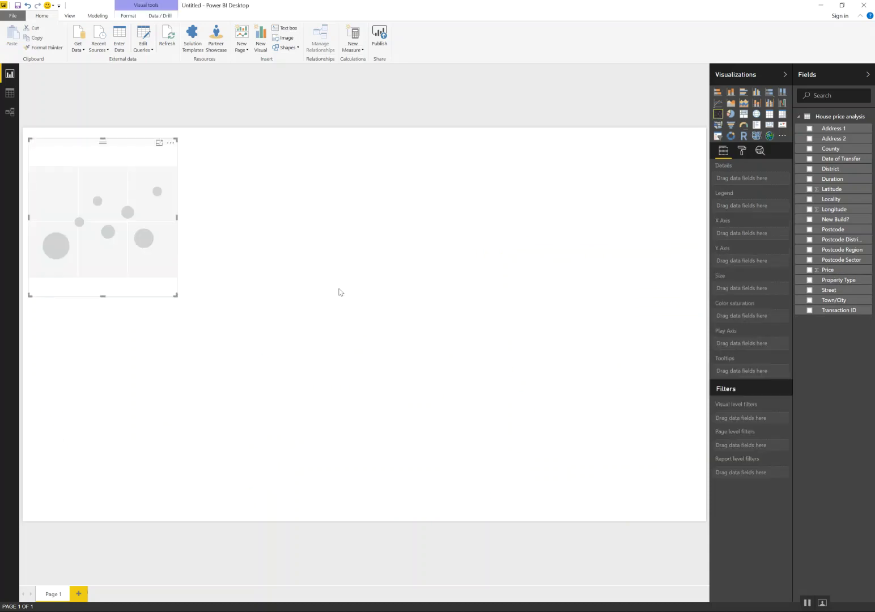
{"action": "left_click", "coordinate": [159, 143]}
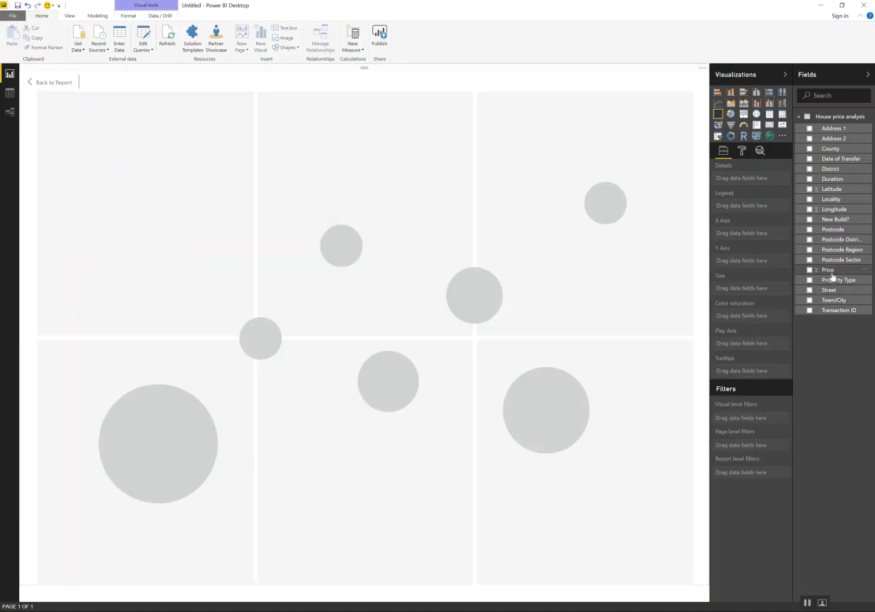
{"action": "left_click_drag", "start_coordinate": [828, 270], "coordinate": [766, 266]}
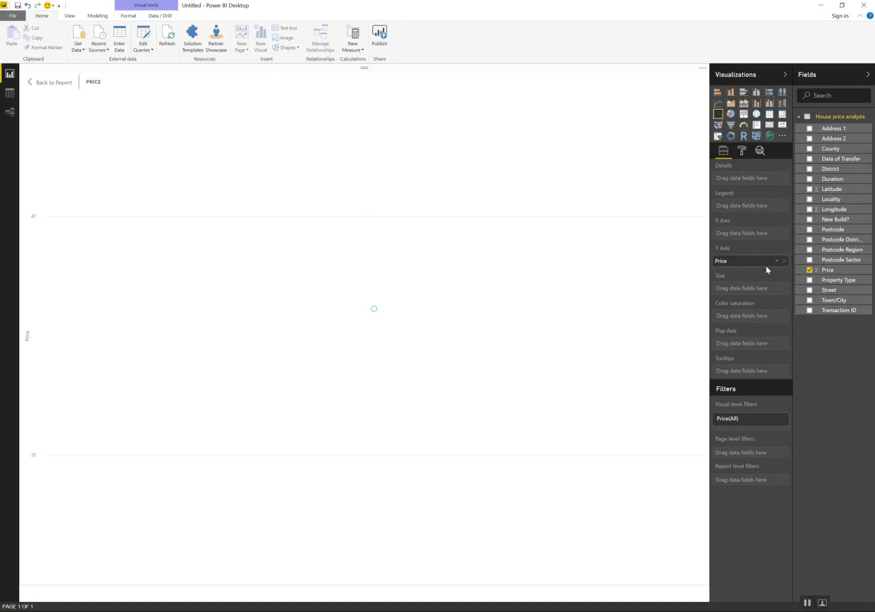
{"action": "left_click_drag", "start_coordinate": [832, 313], "coordinate": [725, 232]}
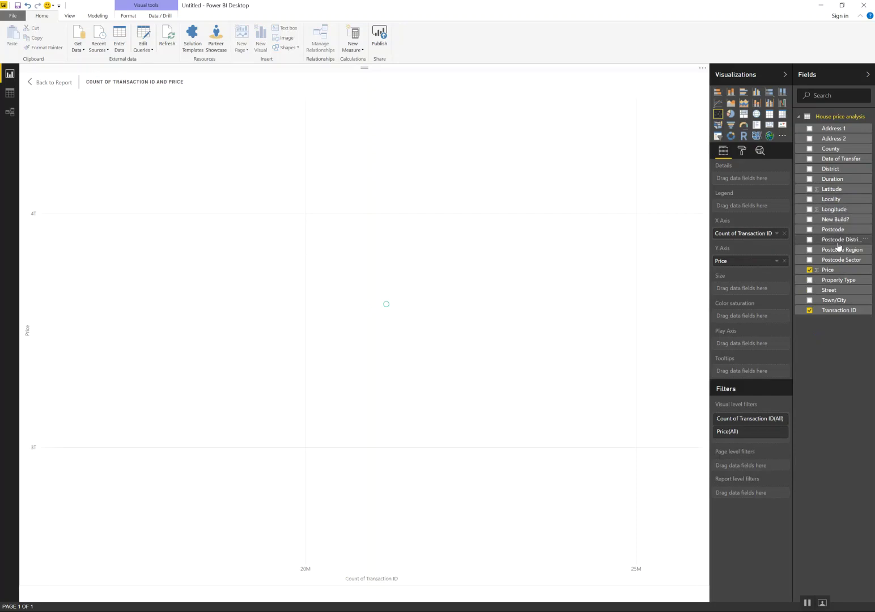
{"action": "left_click_drag", "start_coordinate": [837, 261], "coordinate": [753, 180]}
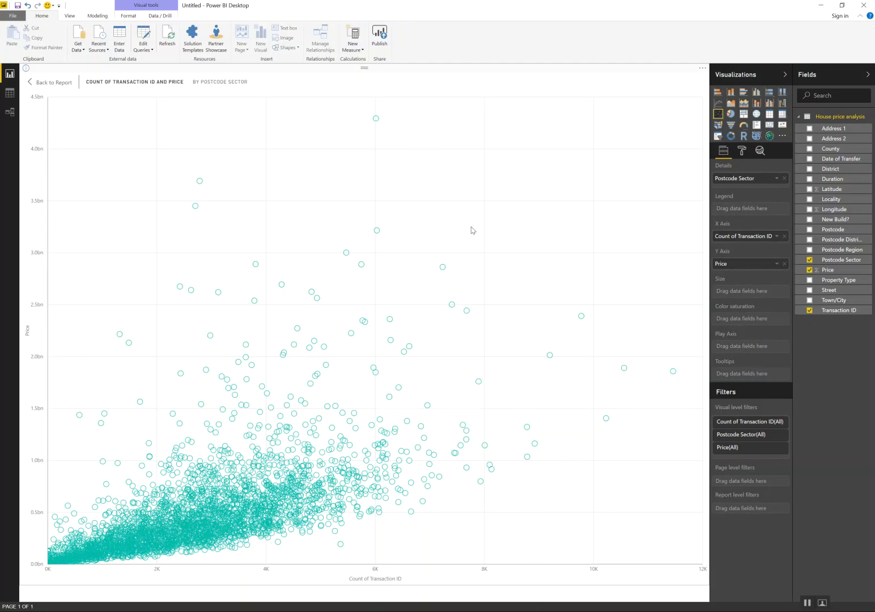
{"action": "key", "text": "alt+Tab"}
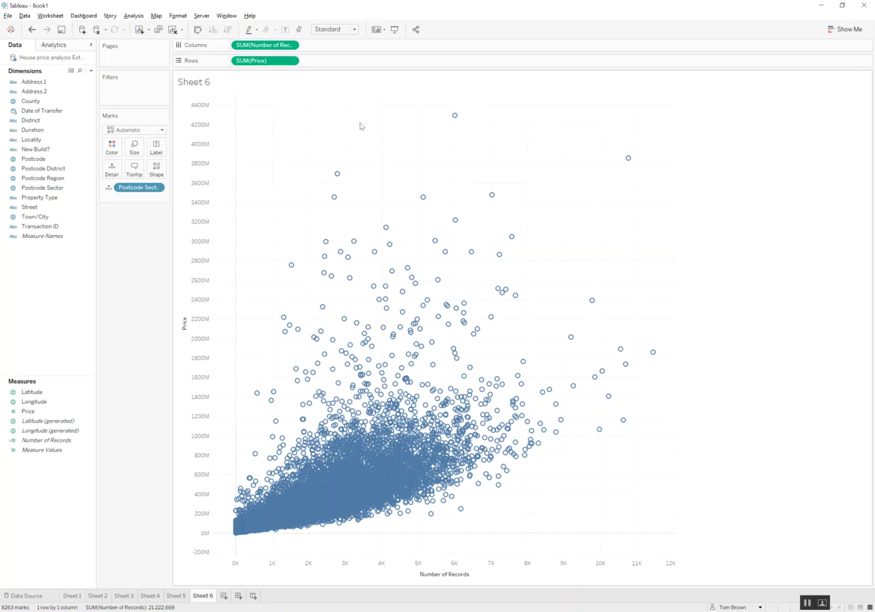
Select the highest-priced outlier marks in Tableau and inspect the matching point in Power BI.
{"action": "left_click_drag", "start_coordinate": [303, 143], "coordinate": [655, 235]}
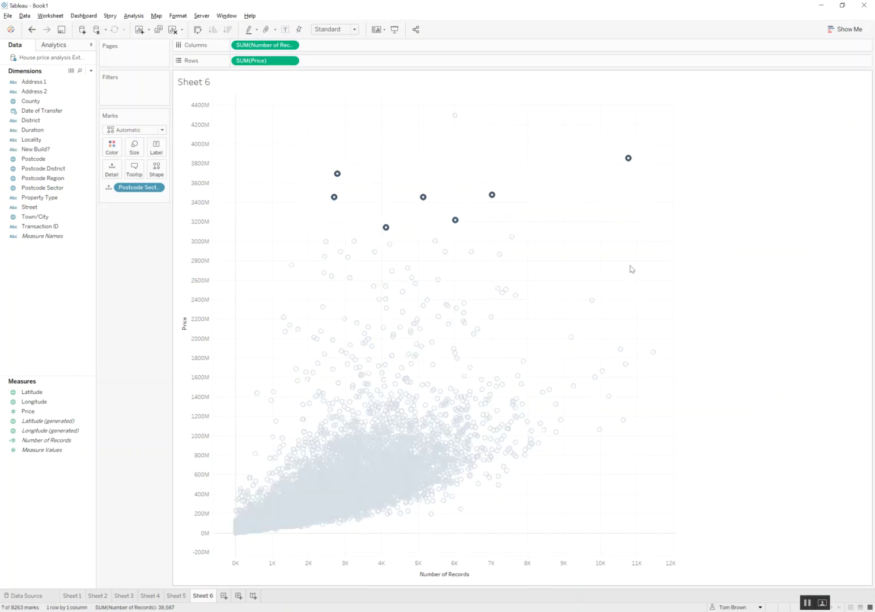
{"action": "key", "text": "alt+Tab"}
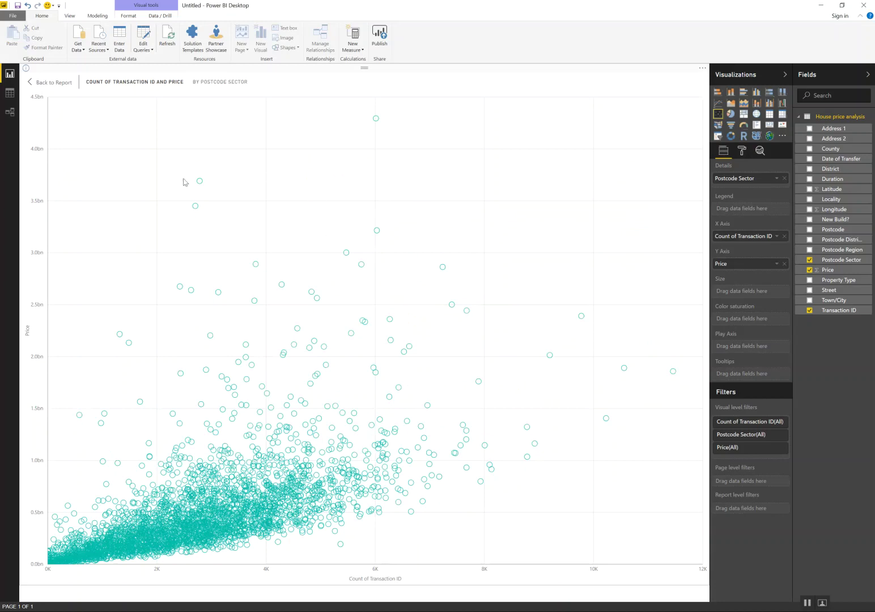
{"action": "mouse_move", "coordinate": [195, 209]}
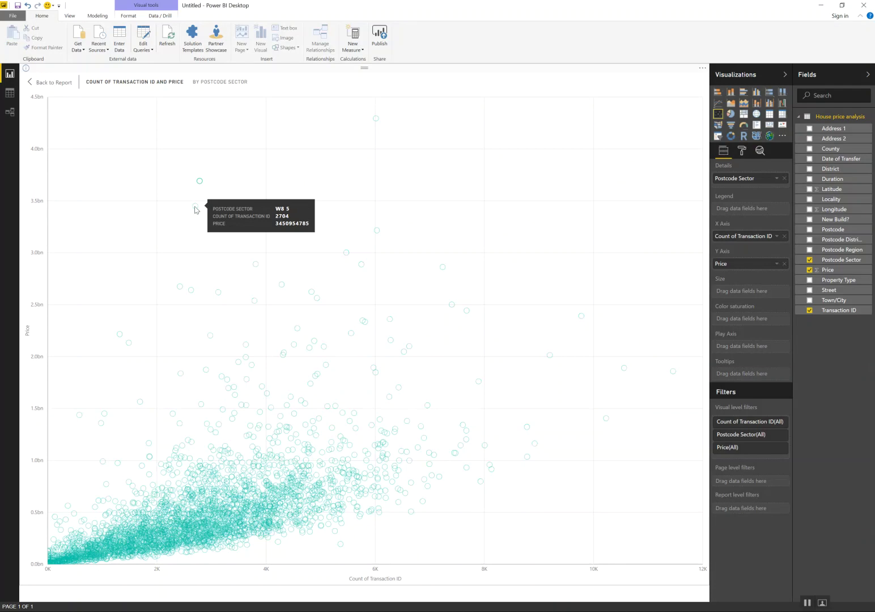
Inspect individual Tableau outliers, selecting SW11 6, then W2 2 plus another, and compare in Power BI.
{"action": "key", "text": "alt+Tab"}
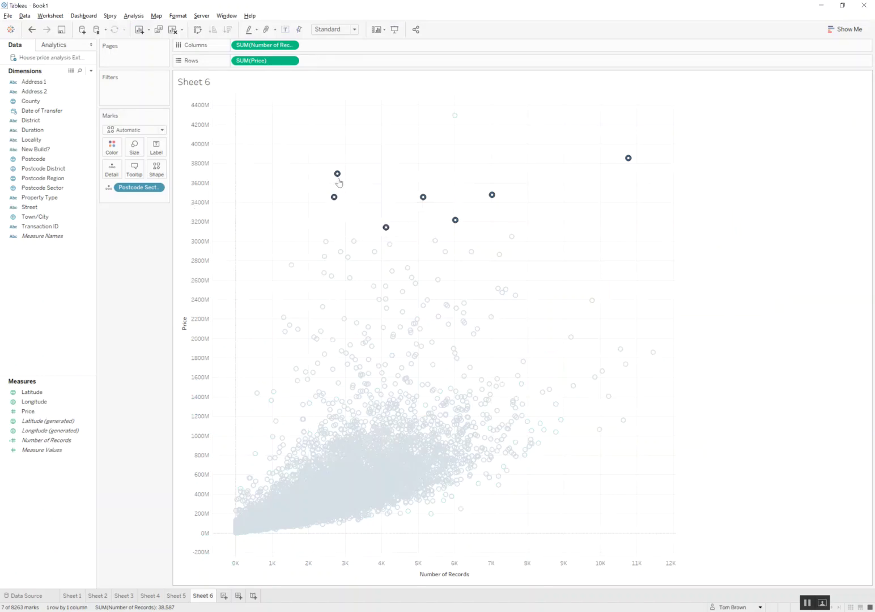
{"action": "mouse_move", "coordinate": [338, 181]}
{"action": "mouse_move", "coordinate": [630, 164]}
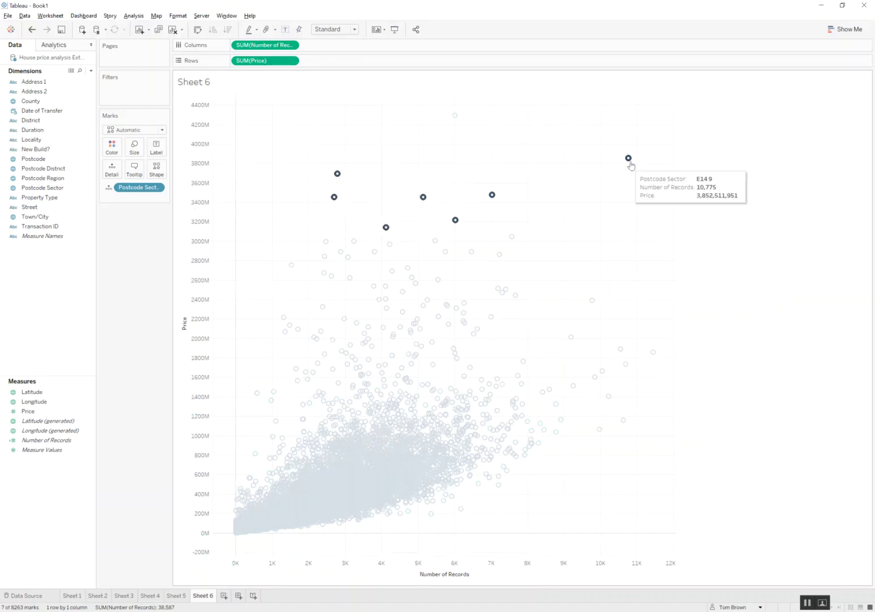
{"action": "key", "text": "alt+Tab"}
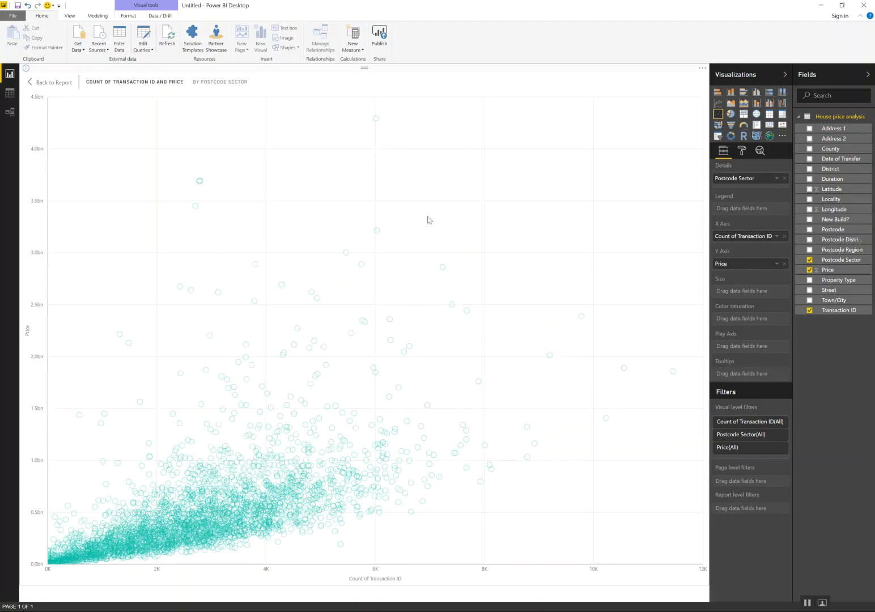
{"action": "key", "text": "alt+Tab"}
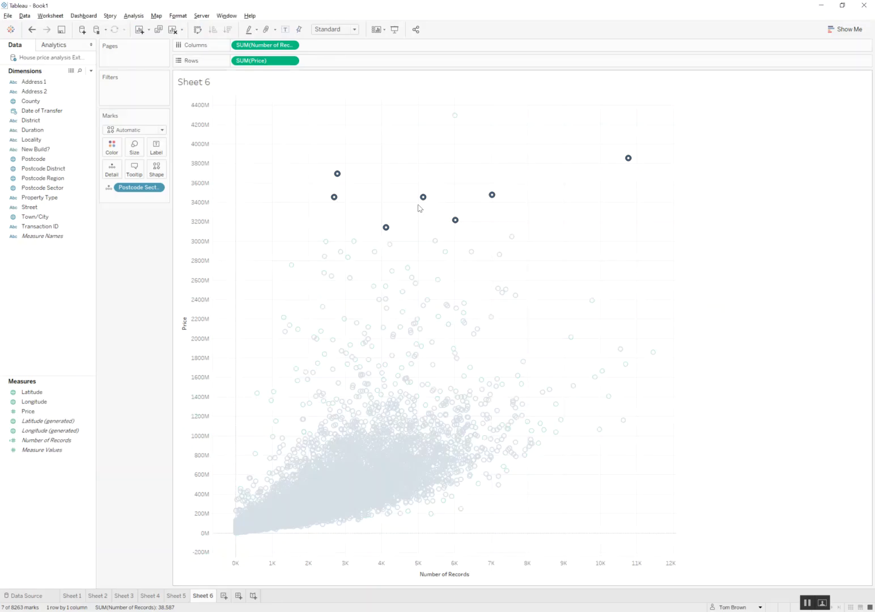
{"action": "left_click", "coordinate": [455, 221]}
{"action": "left_click", "coordinate": [434, 241]}
{"action": "left_click", "coordinate": [445, 251], "text": "ctrl"}
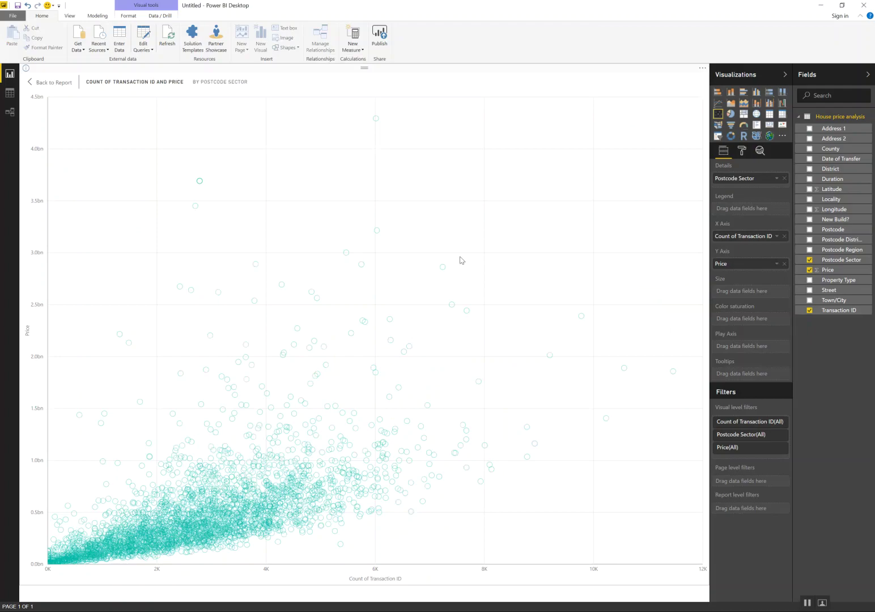
{"action": "key", "text": "alt+Tab"}
Read and close Power BI's 'Showing representative sample' notice, then pick New Build? in Tableau.
{"action": "left_click", "coordinate": [26, 68]}
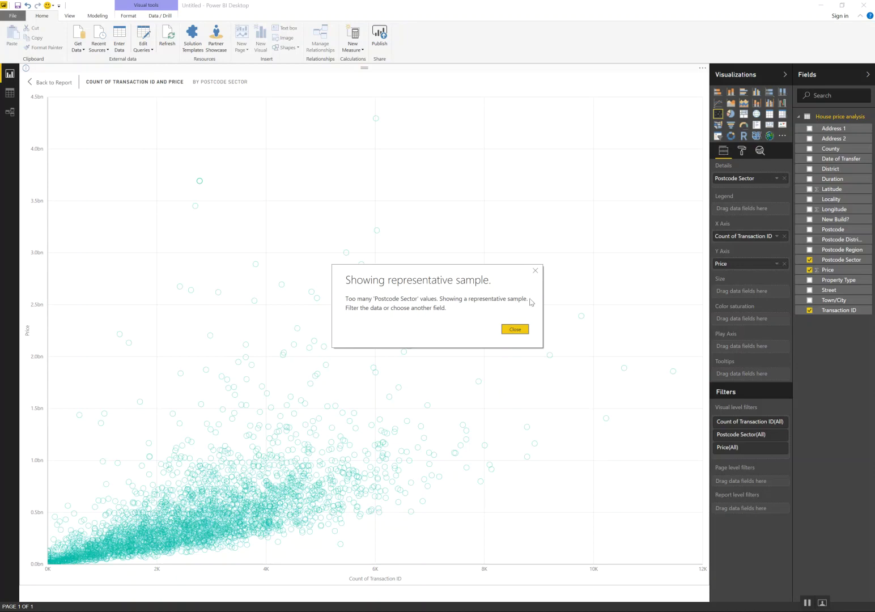
{"action": "left_click", "coordinate": [514, 329]}
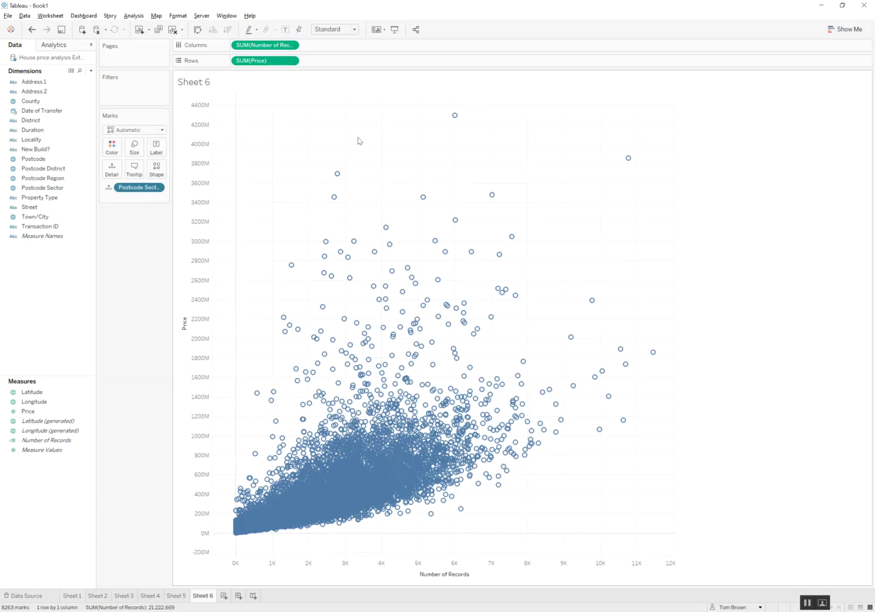
{"action": "left_click", "coordinate": [37, 150]}
Split the scatterplot into N and Y rows by New Build?, coloured blue and orange.
{"action": "left_click_drag", "start_coordinate": [39, 159], "coordinate": [369, 138]}
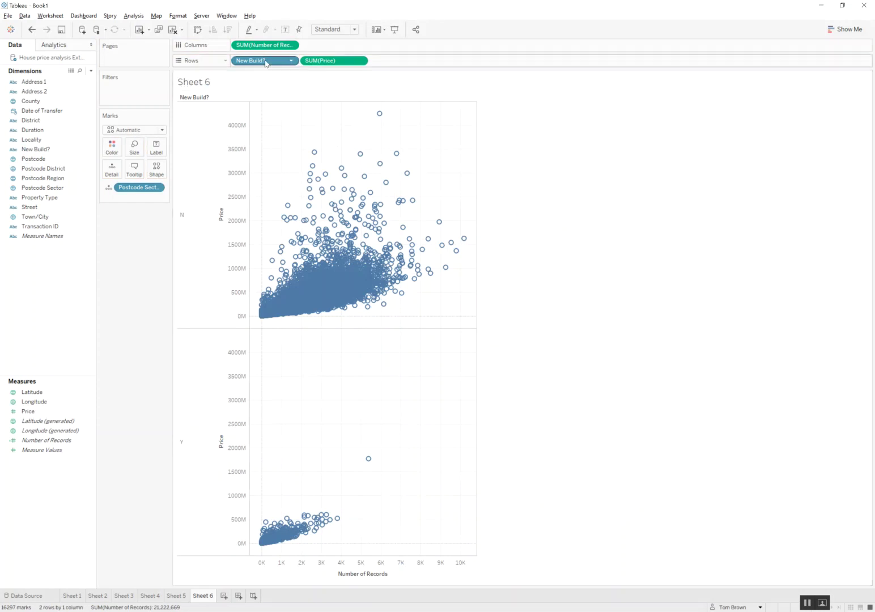
{"action": "left_click_drag", "start_coordinate": [249, 61], "coordinate": [113, 148]}
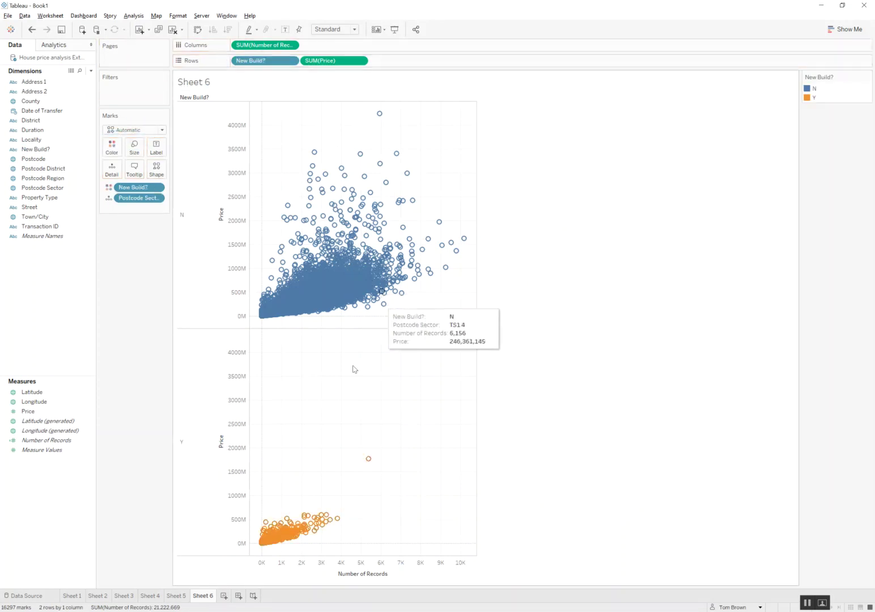
{"action": "mouse_move", "coordinate": [326, 311]}
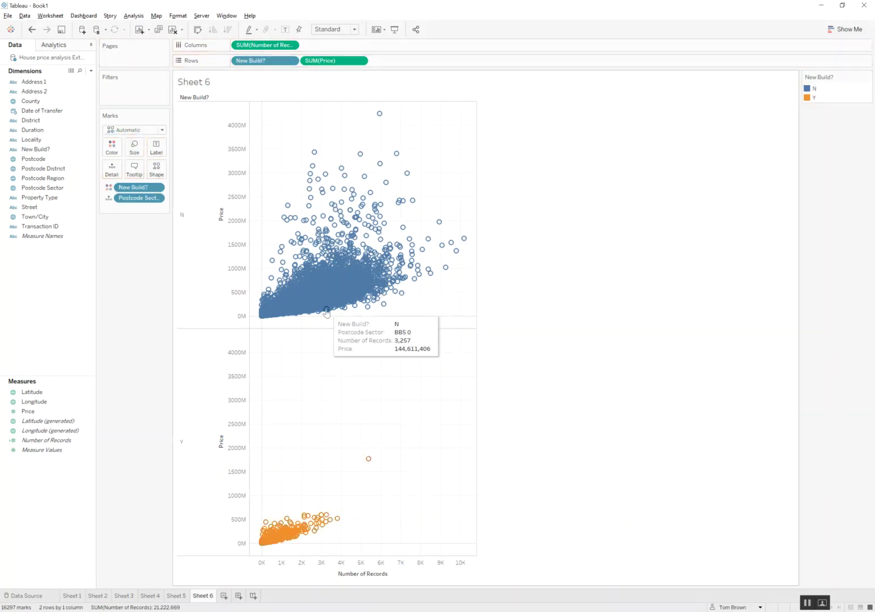
On new Sheet 7, draw average Price lines for 1995–2016 in five Property Type rows.
{"action": "left_click", "coordinate": [224, 596]}
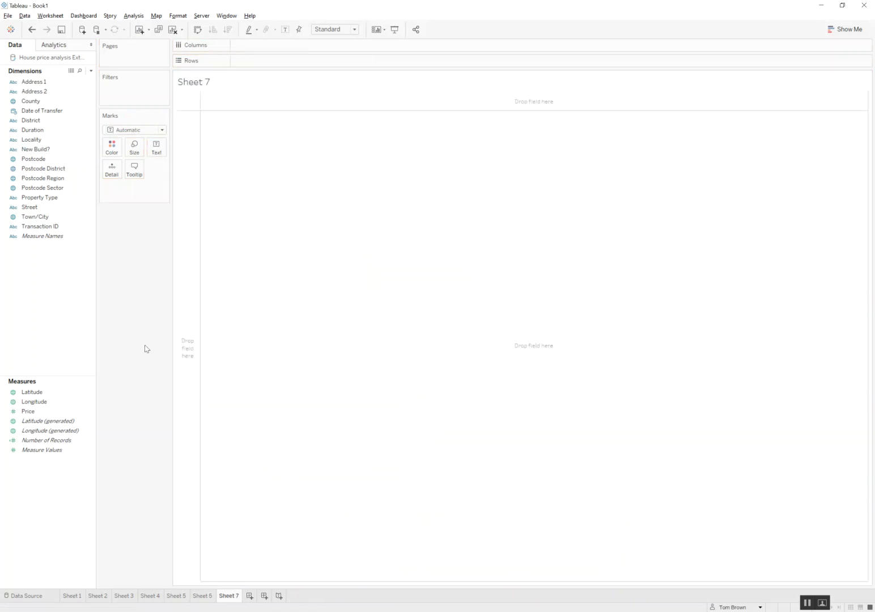
{"action": "double_click", "coordinate": [54, 112]}
{"action": "left_click_drag", "start_coordinate": [41, 411], "coordinate": [258, 62]}
{"action": "left_click", "coordinate": [292, 60]}
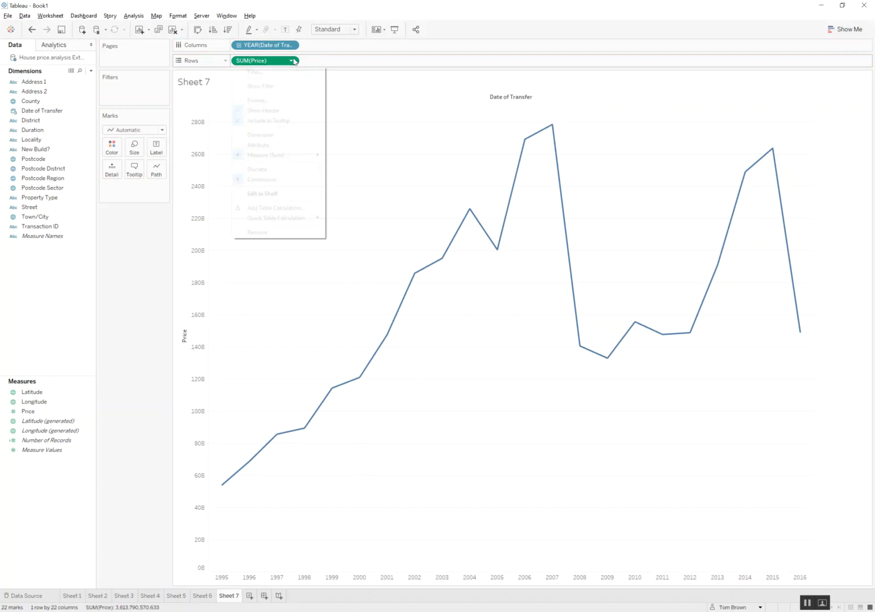
{"action": "mouse_move", "coordinate": [302, 155]}
{"action": "left_click", "coordinate": [340, 166]}
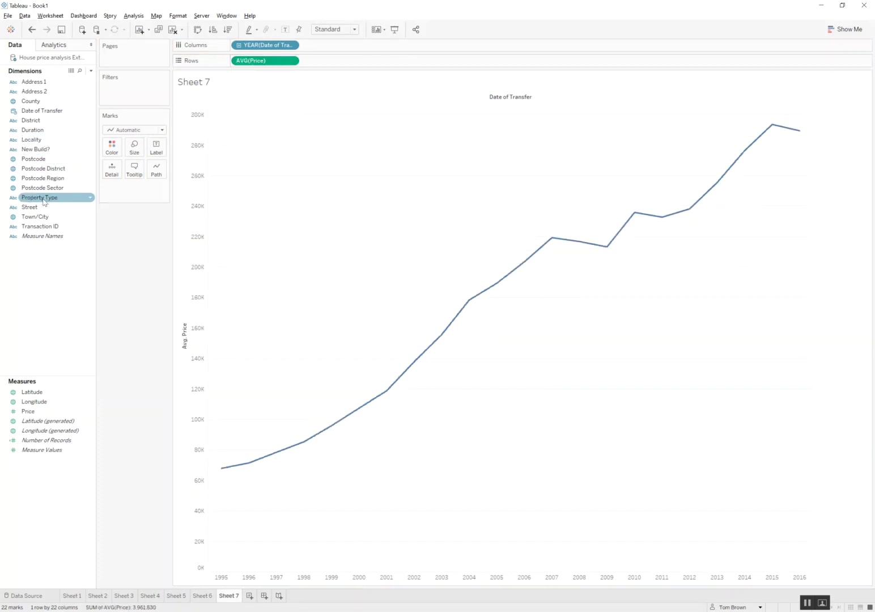
{"action": "left_click_drag", "start_coordinate": [40, 197], "coordinate": [234, 61]}
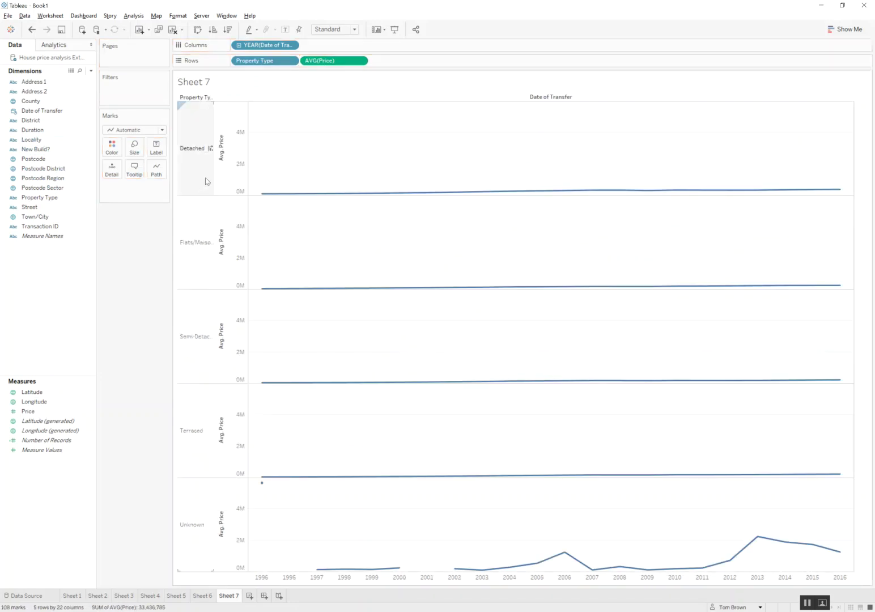
Give each row of the Avg. Price axis an independent range.
{"action": "double_click", "coordinate": [229, 173]}
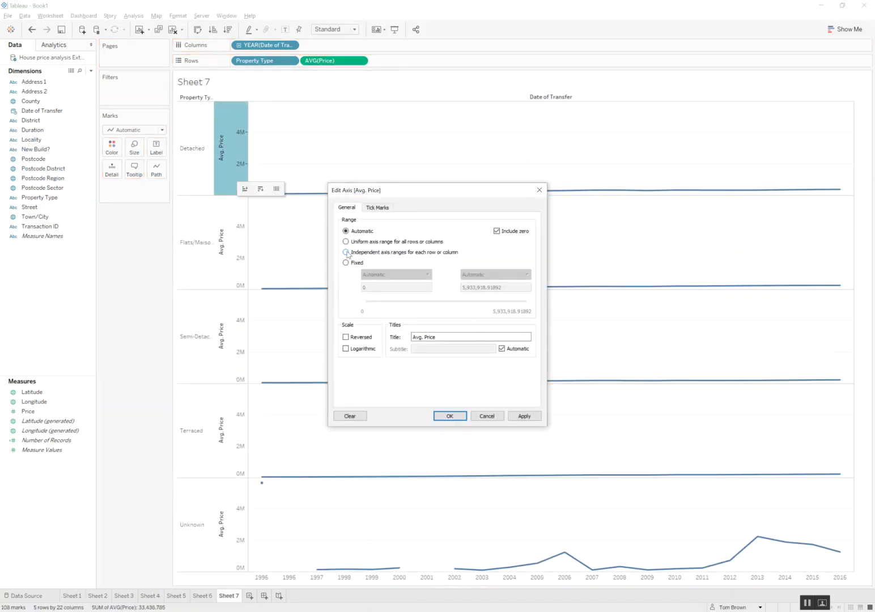
{"action": "left_click", "coordinate": [347, 252]}
{"action": "left_click", "coordinate": [451, 415]}
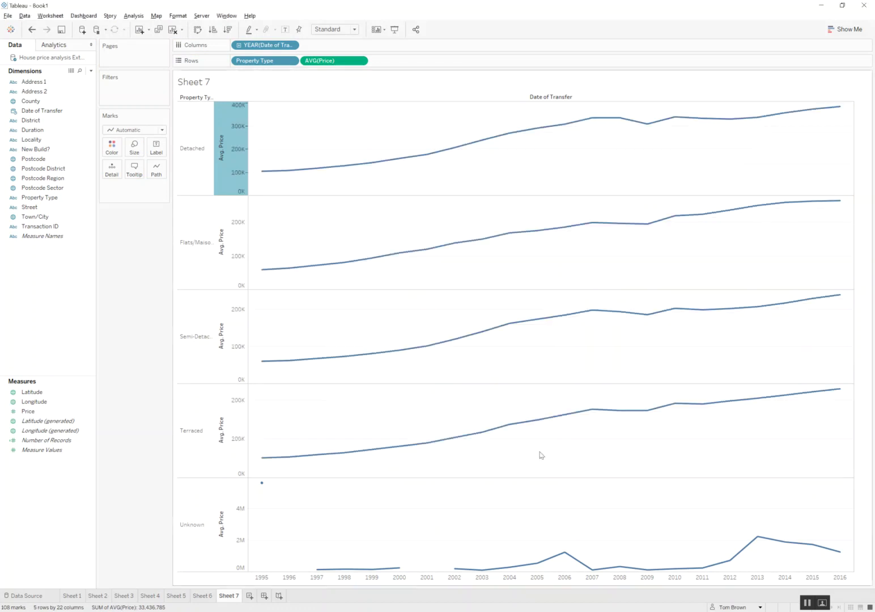
Exclude the Unknown property type and split the lines into New Build? N and Y columns.
{"action": "left_click", "coordinate": [197, 522]}
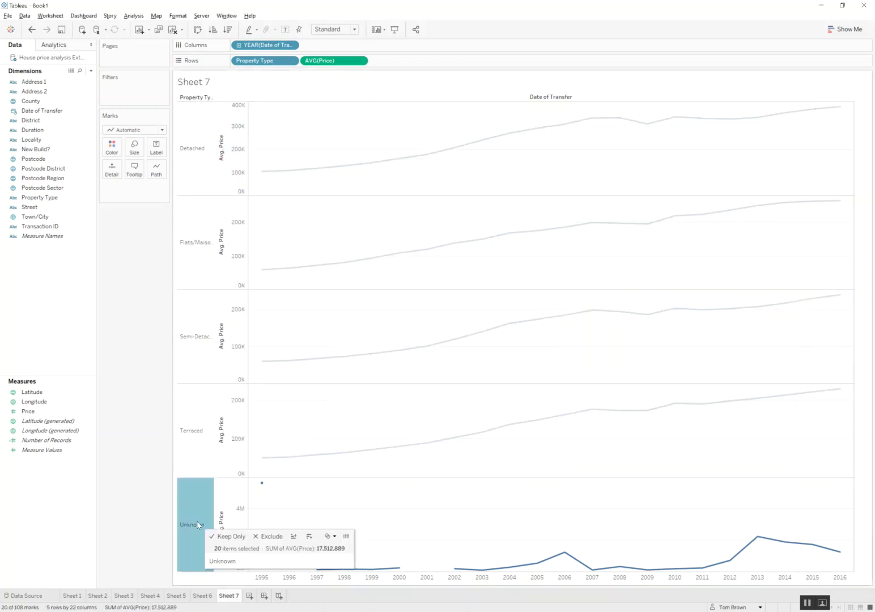
{"action": "left_click", "coordinate": [273, 536]}
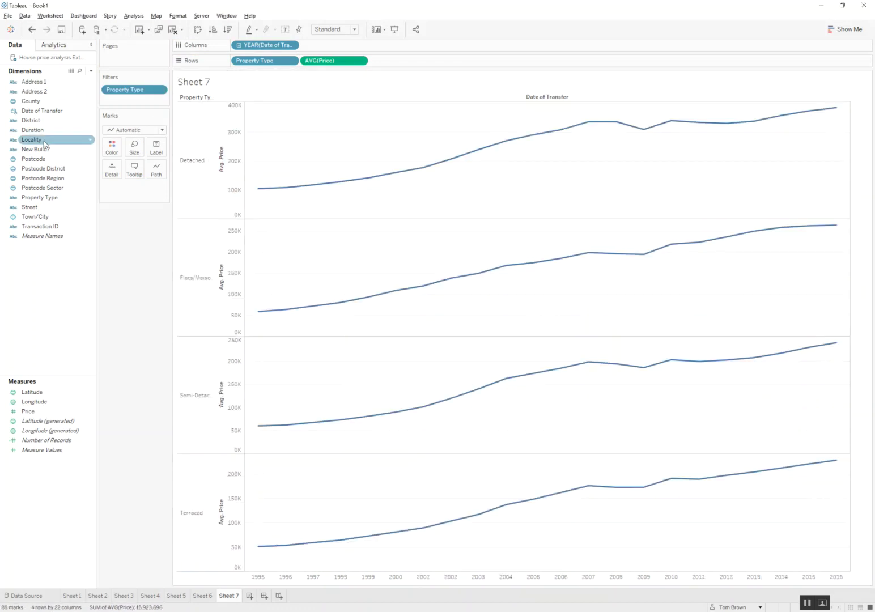
{"action": "left_click_drag", "start_coordinate": [35, 149], "coordinate": [234, 47]}
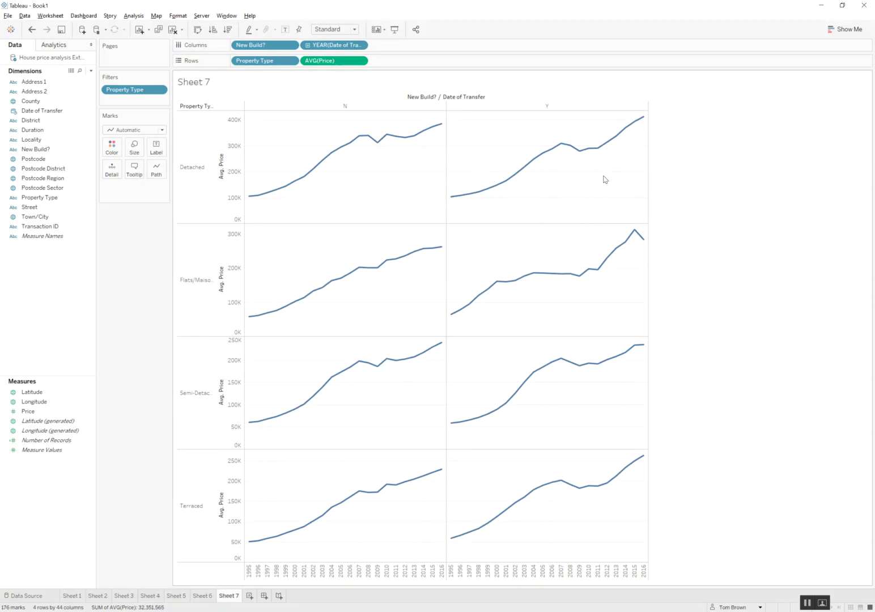
{"action": "key", "text": "alt+Tab"}
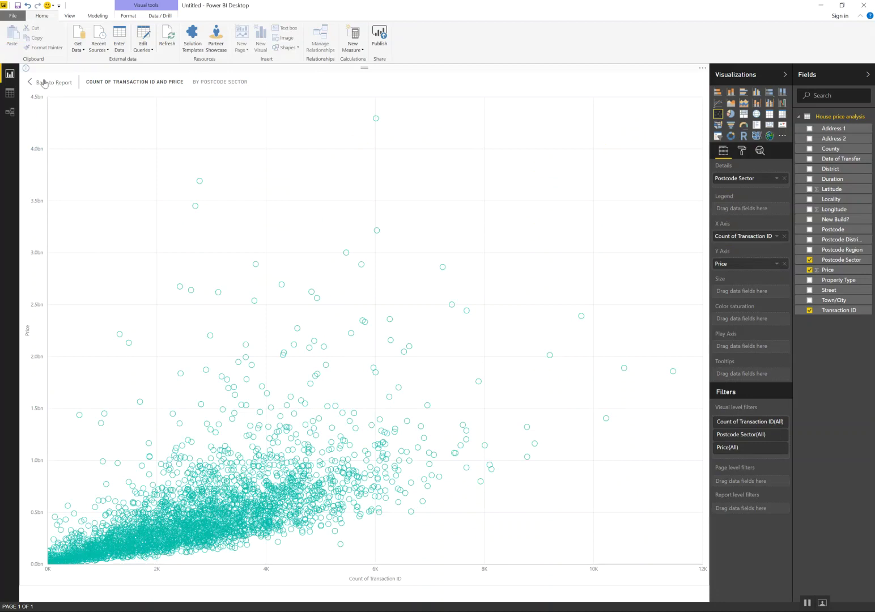
Replace the Power BI scatter with an enlarged stacked bar chart using Price as its value.
{"action": "left_click", "coordinate": [702, 68]}
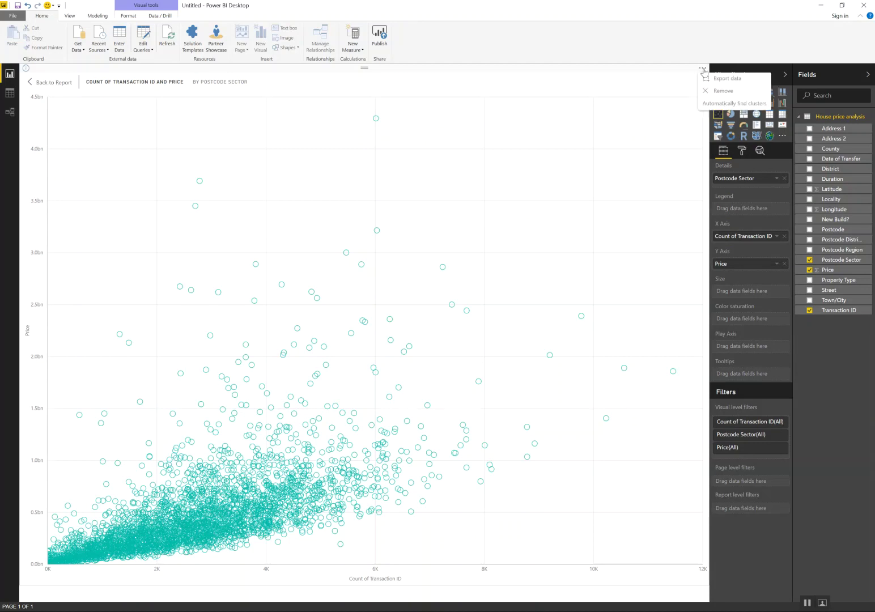
{"action": "left_click", "coordinate": [723, 91]}
{"action": "left_click", "coordinate": [717, 91]}
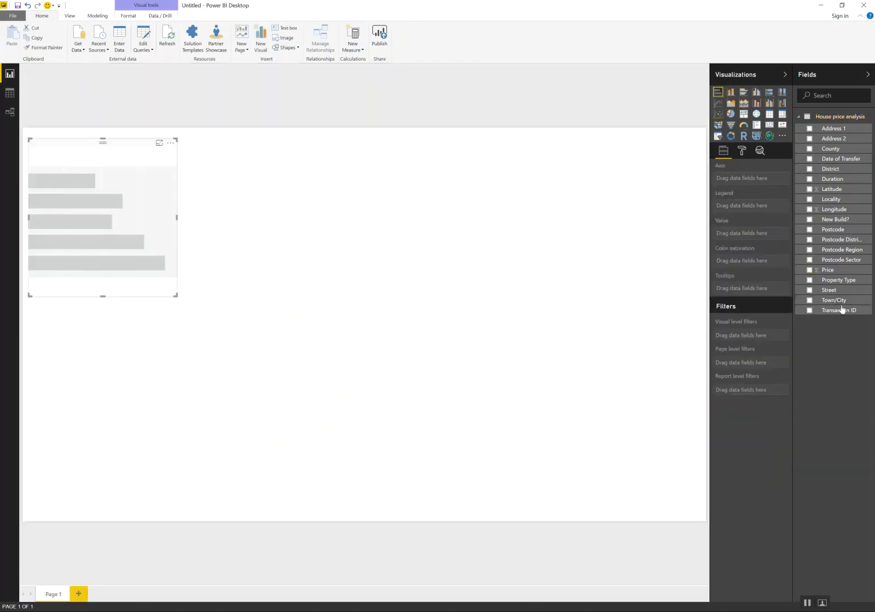
{"action": "left_click_drag", "start_coordinate": [835, 274], "coordinate": [731, 232]}
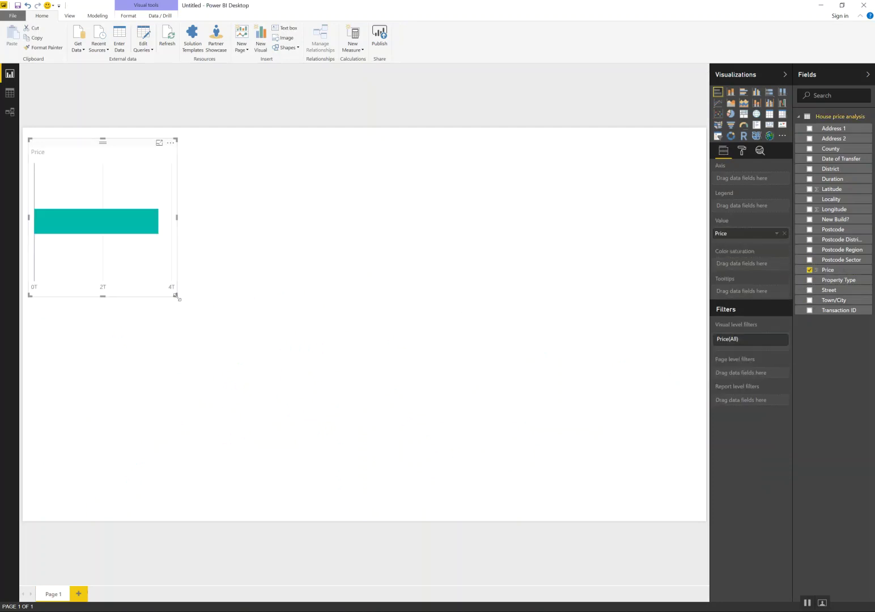
{"action": "left_click_drag", "start_coordinate": [263, 341], "coordinate": [634, 459]}
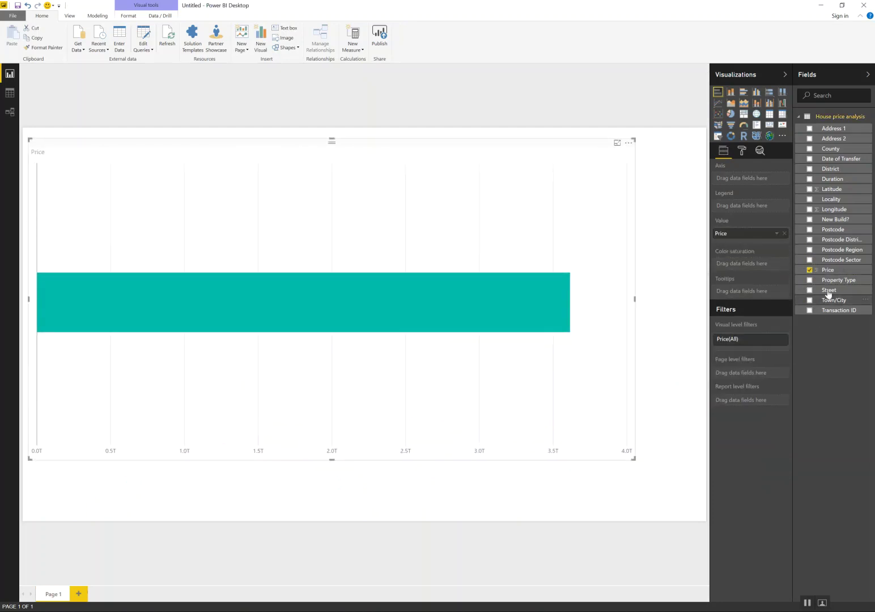
Put New Build? and Property Type on the bar axis, then plot Price on Tableau's new Sheet 8.
{"action": "left_click_drag", "start_coordinate": [830, 220], "coordinate": [748, 179]}
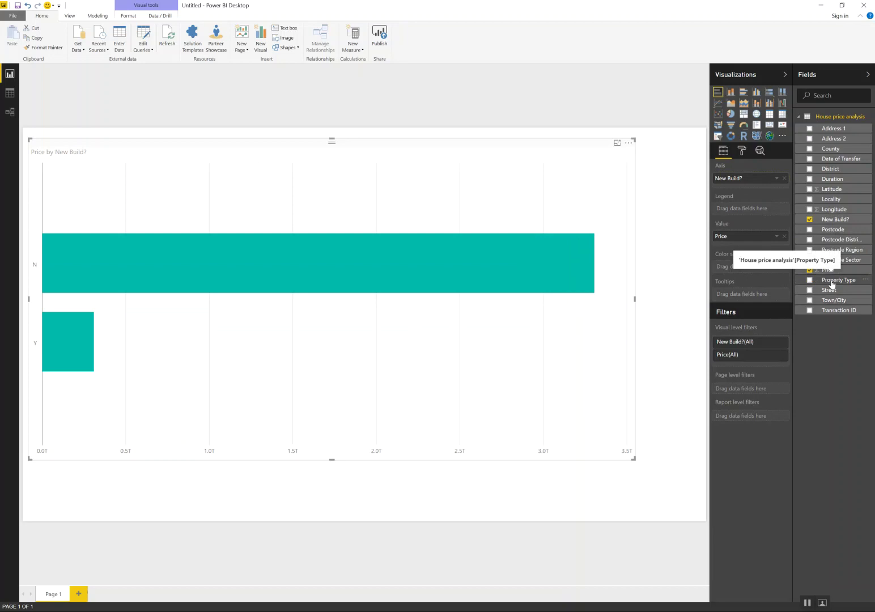
{"action": "left_click_drag", "start_coordinate": [832, 283], "coordinate": [751, 190]}
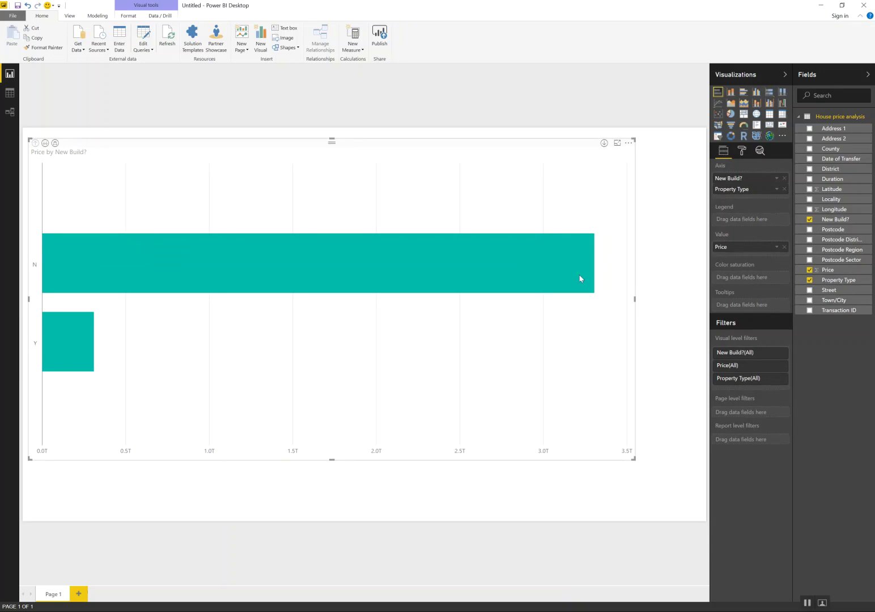
{"action": "key", "text": "alt+Tab"}
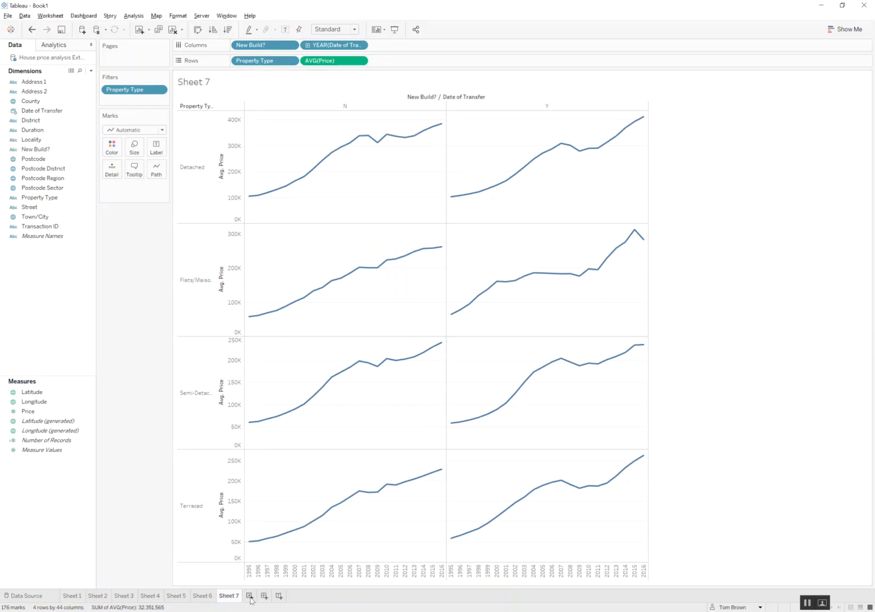
{"action": "left_click", "coordinate": [249, 595]}
{"action": "left_click_drag", "start_coordinate": [28, 410], "coordinate": [252, 63]}
Turn Sheet 8 into horizontal AVG Price bars, ten bars split by New Build? and Property Type.
{"action": "double_click", "coordinate": [418, 300]}
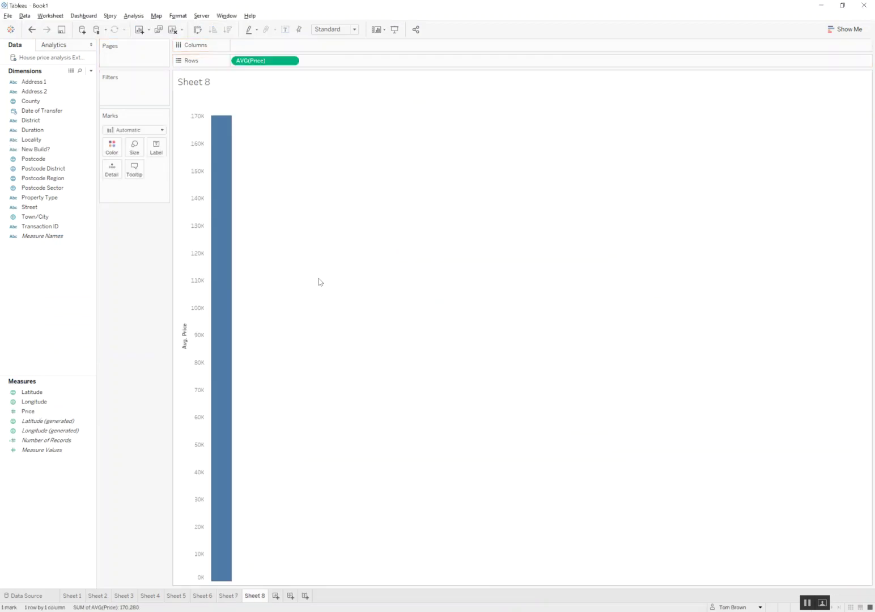
{"action": "left_click", "coordinate": [197, 30]}
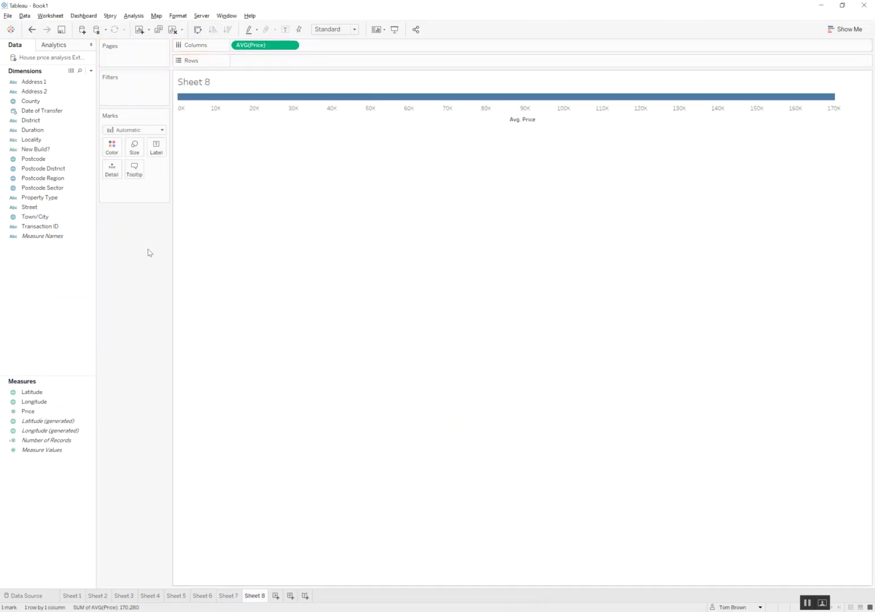
{"action": "left_click", "coordinate": [41, 170]}
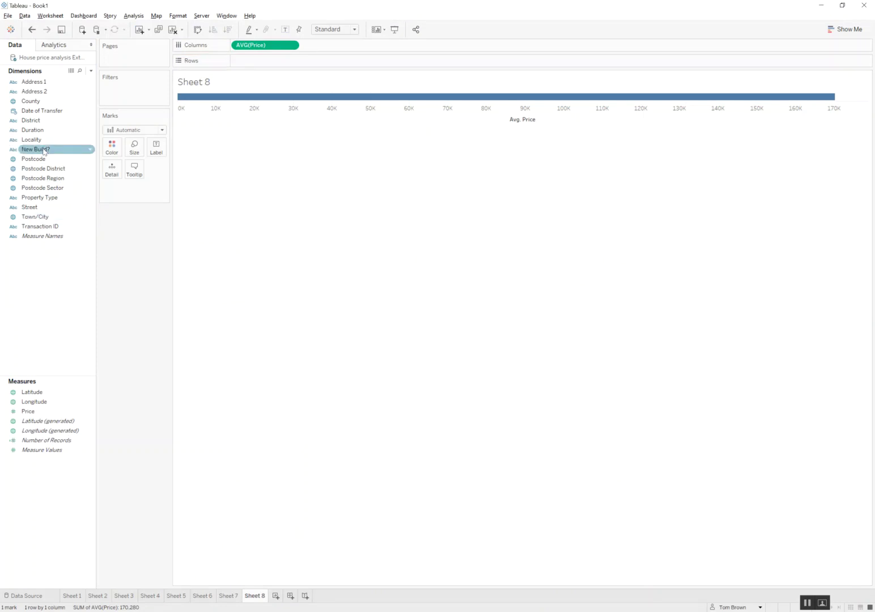
{"action": "left_click_drag", "start_coordinate": [40, 150], "coordinate": [271, 61]}
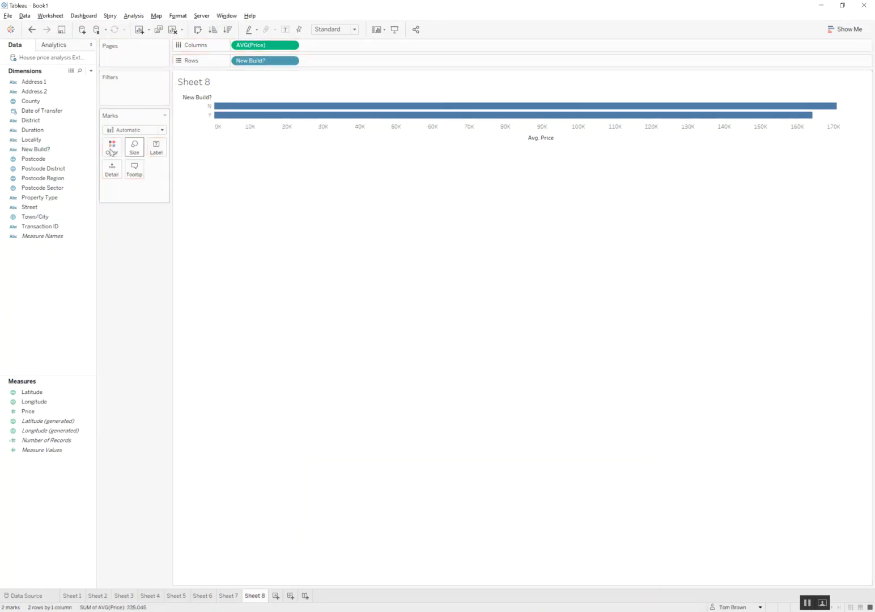
{"action": "left_click", "coordinate": [54, 198]}
{"action": "left_click_drag", "start_coordinate": [50, 198], "coordinate": [338, 63]}
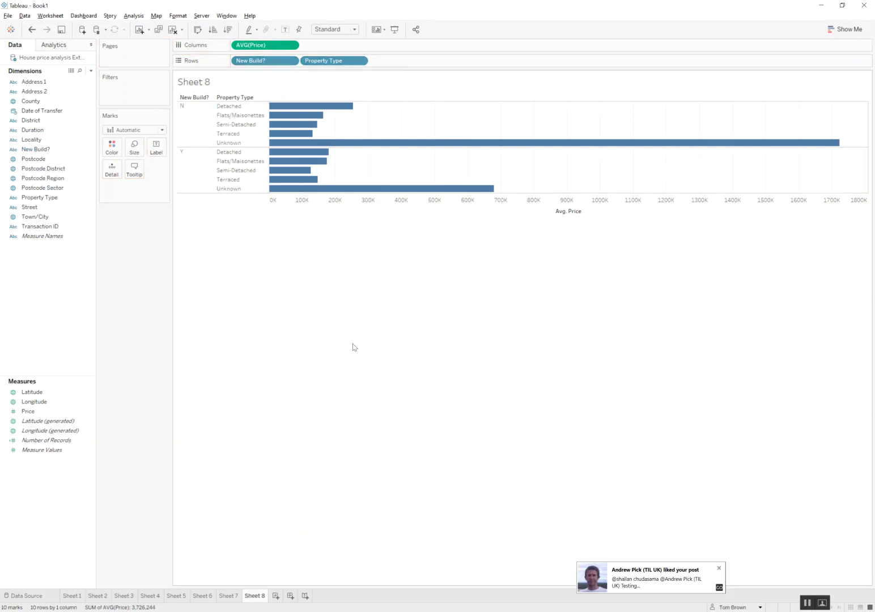
{"action": "key", "text": "alt+Tab"}
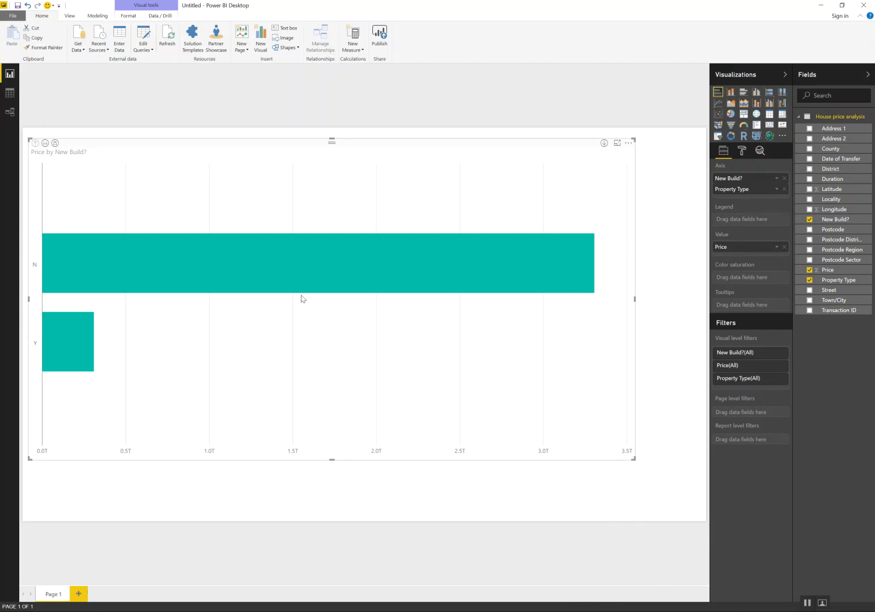